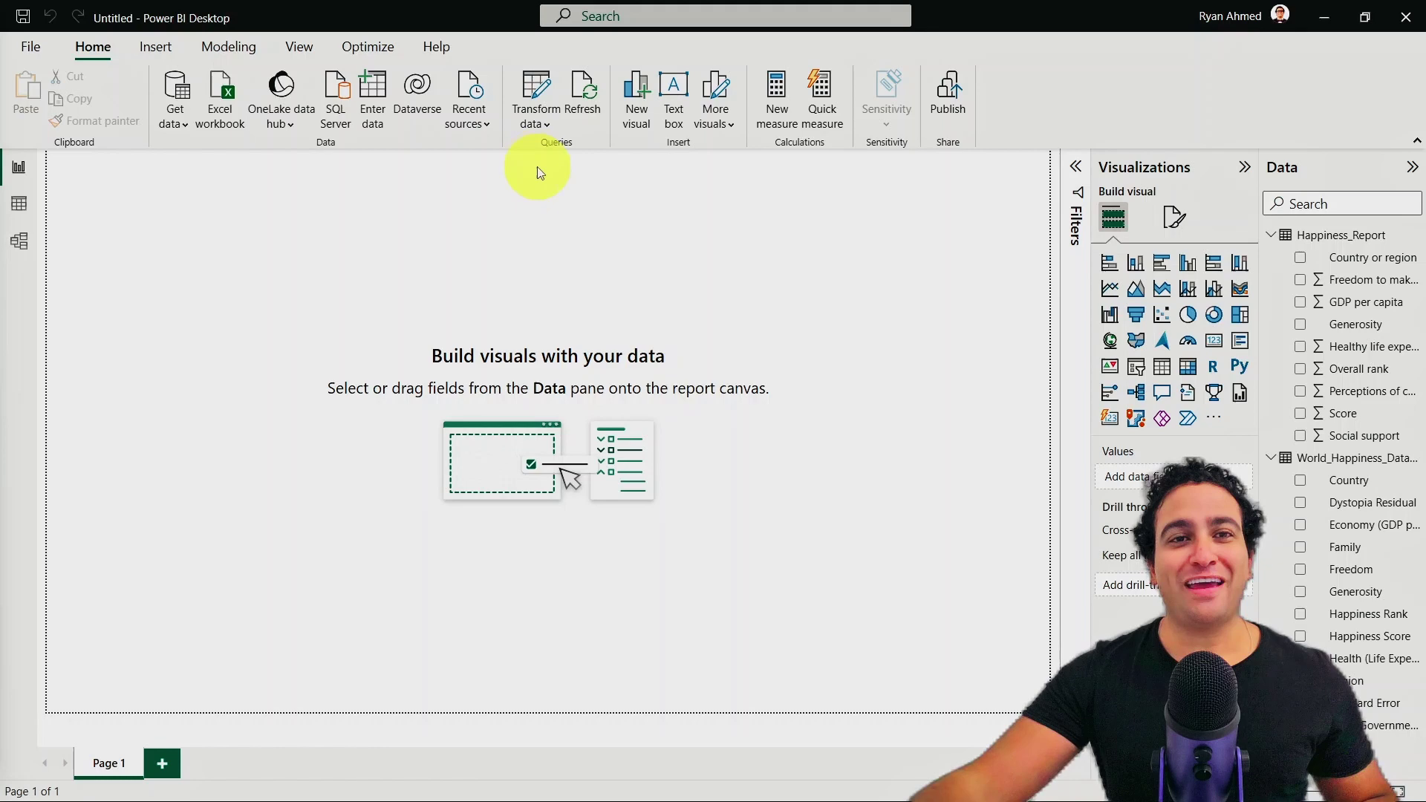
Launch Transform data and select the Happiness_Report query, widening then narrowing the Queries pane.
{"action": "left_click", "coordinate": [538, 96]}
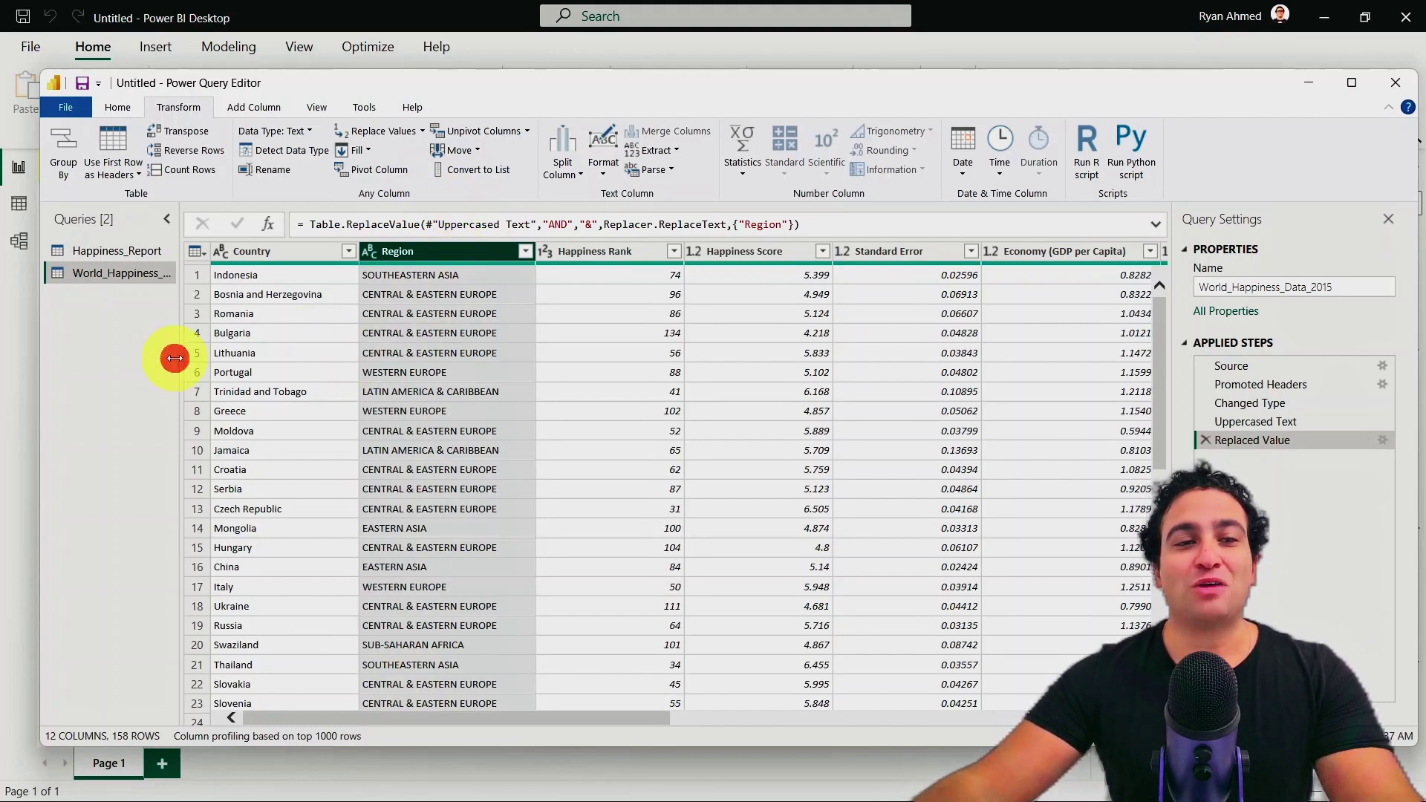
{"action": "left_click_drag", "start_coordinate": [174, 358], "coordinate": [321, 352]}
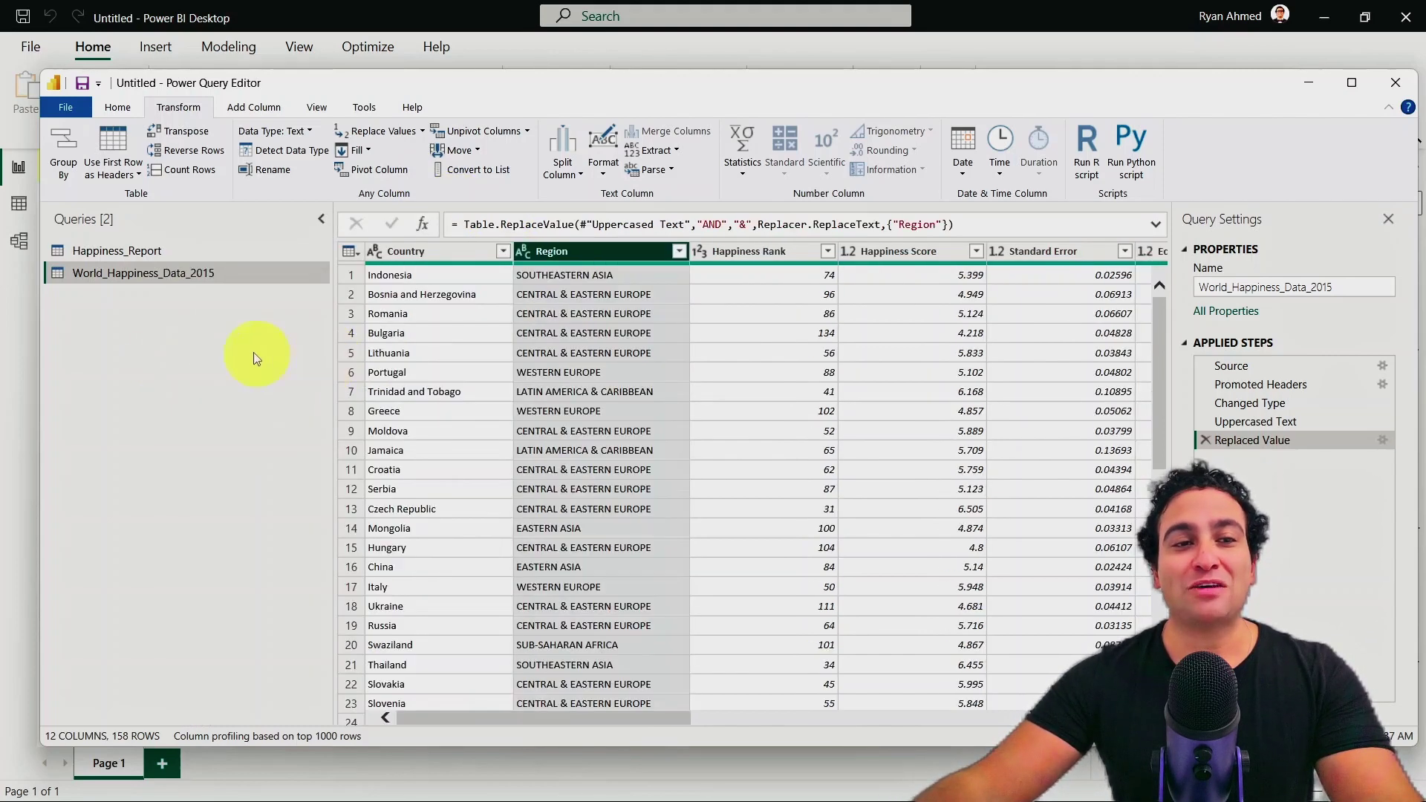
{"action": "left_click", "coordinate": [136, 250]}
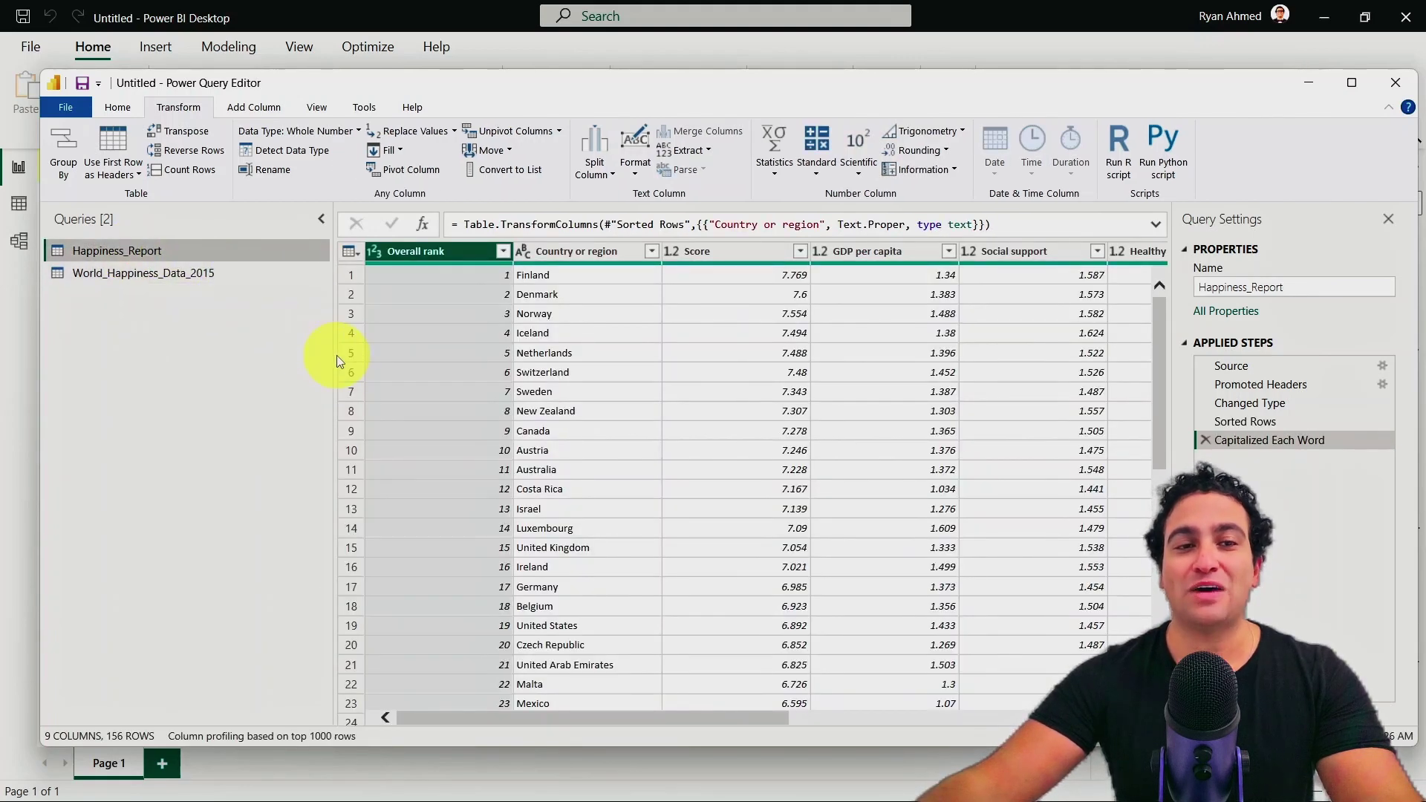
{"action": "left_click_drag", "start_coordinate": [334, 352], "coordinate": [184, 356]}
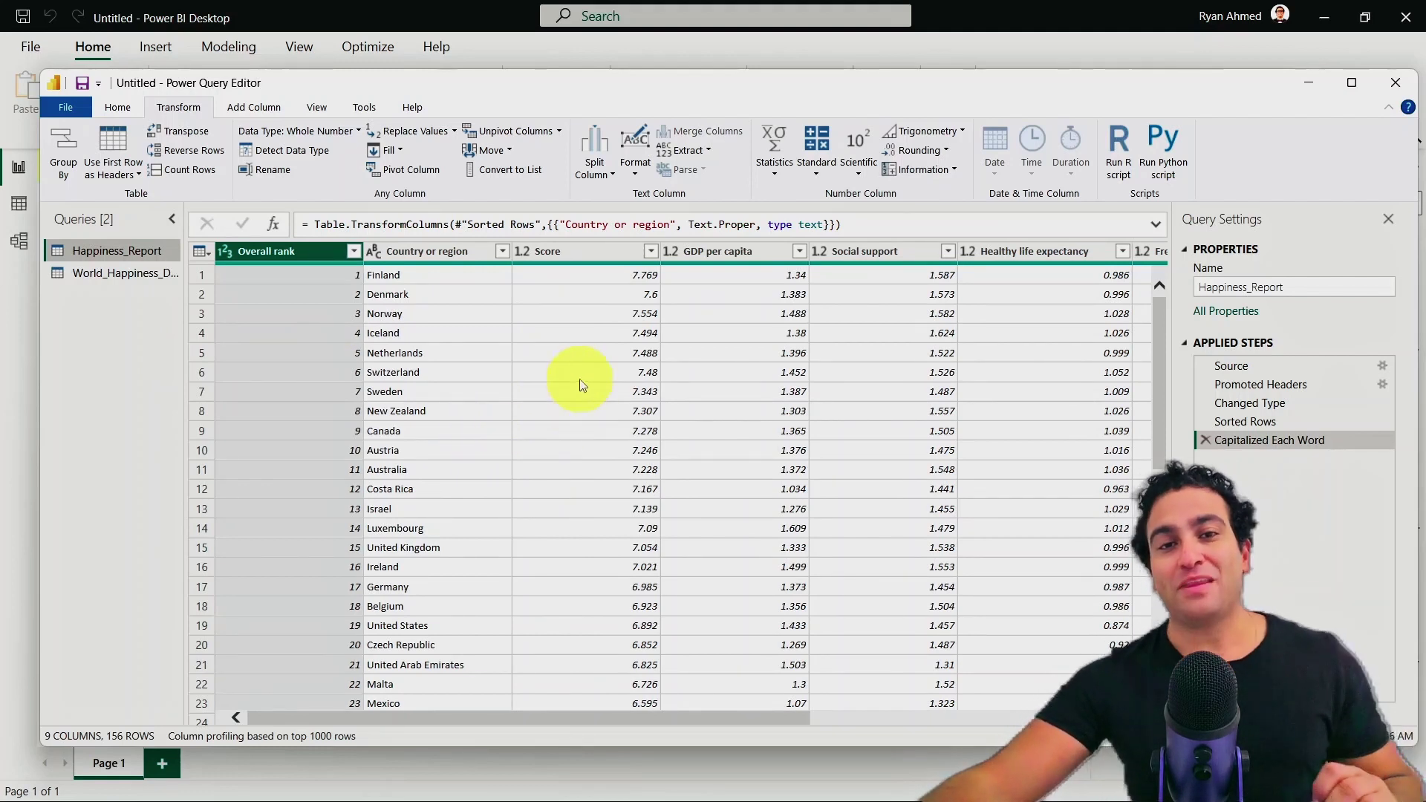
Select the GDP per capita column and check Add Column's Statistics before returning to Transform.
{"action": "left_click", "coordinate": [711, 253]}
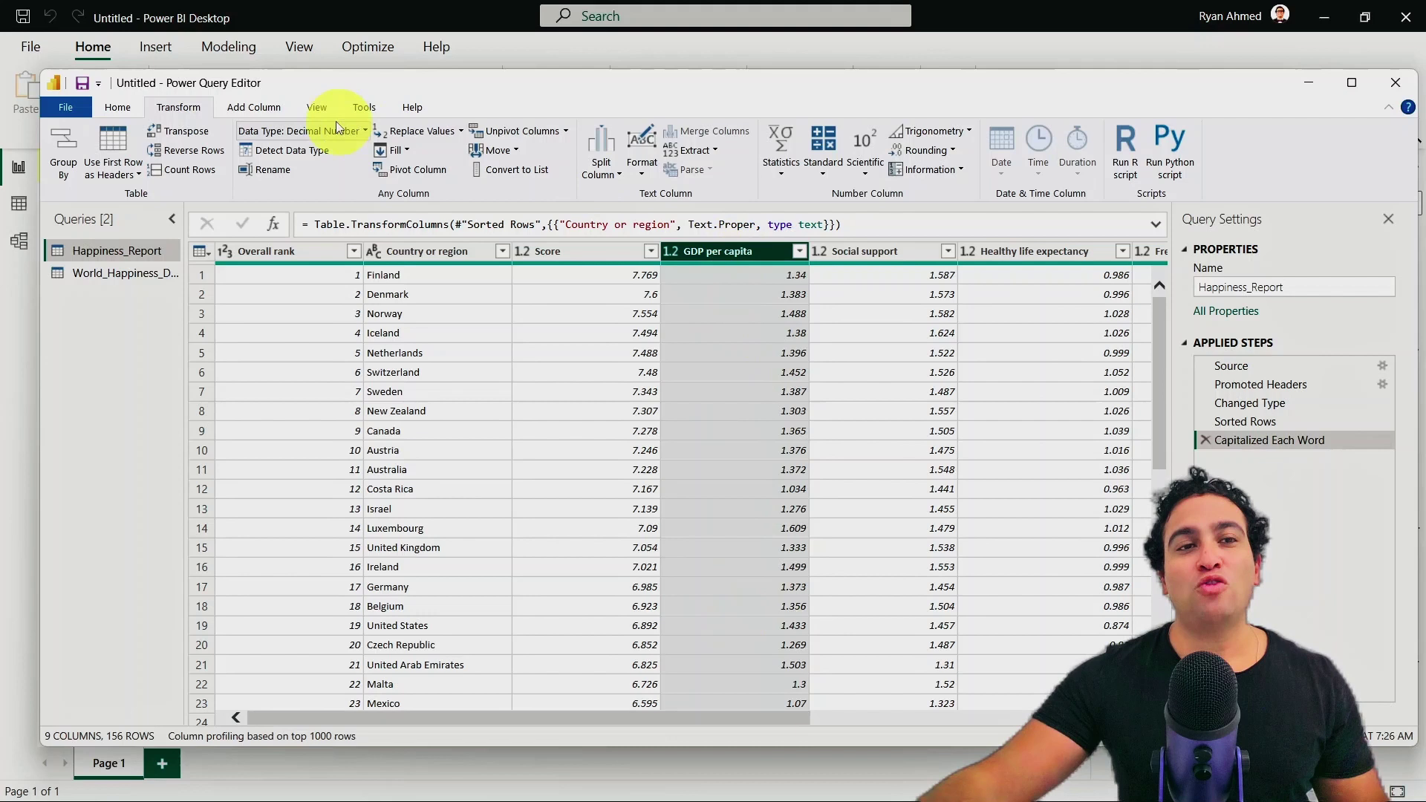
{"action": "left_click", "coordinate": [253, 110]}
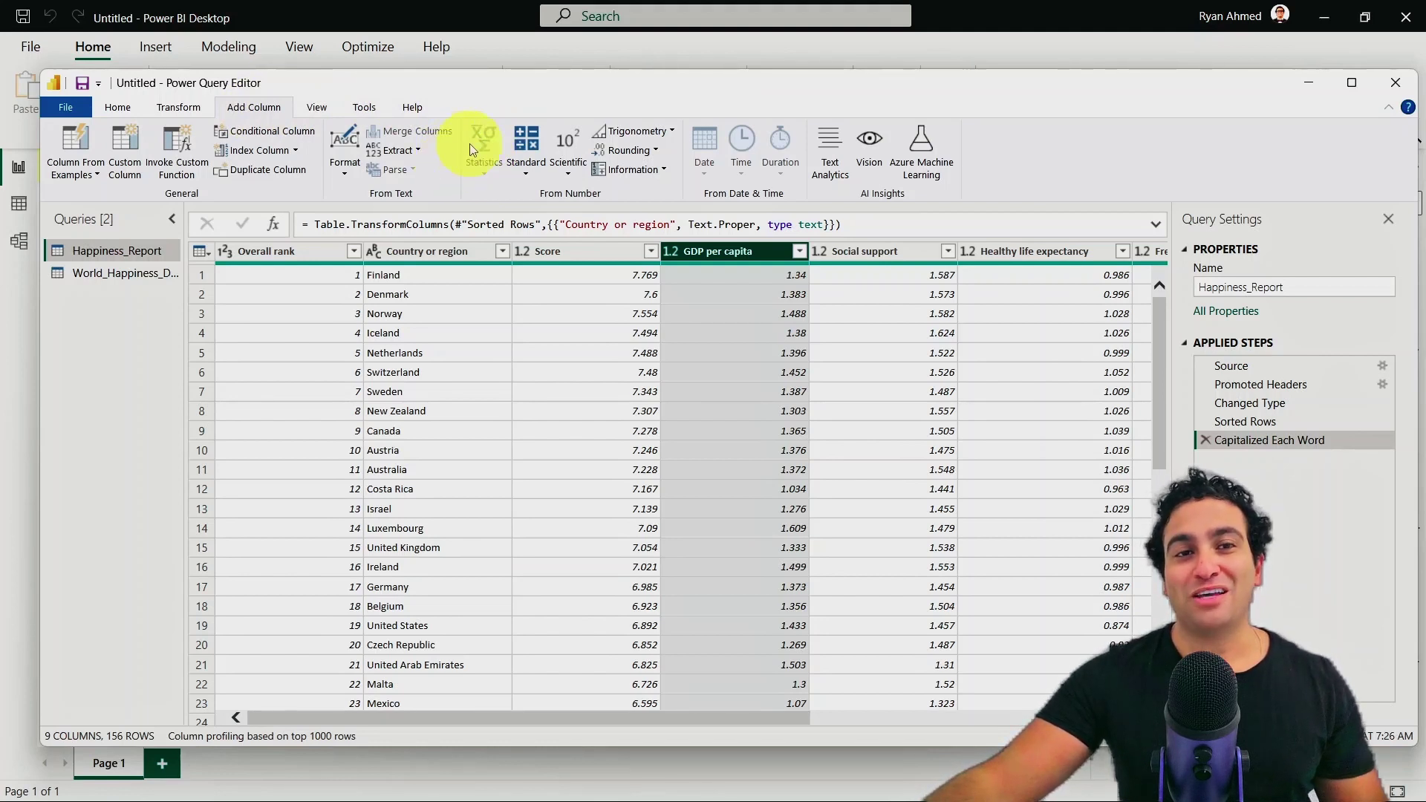
{"action": "left_click", "coordinate": [477, 173]}
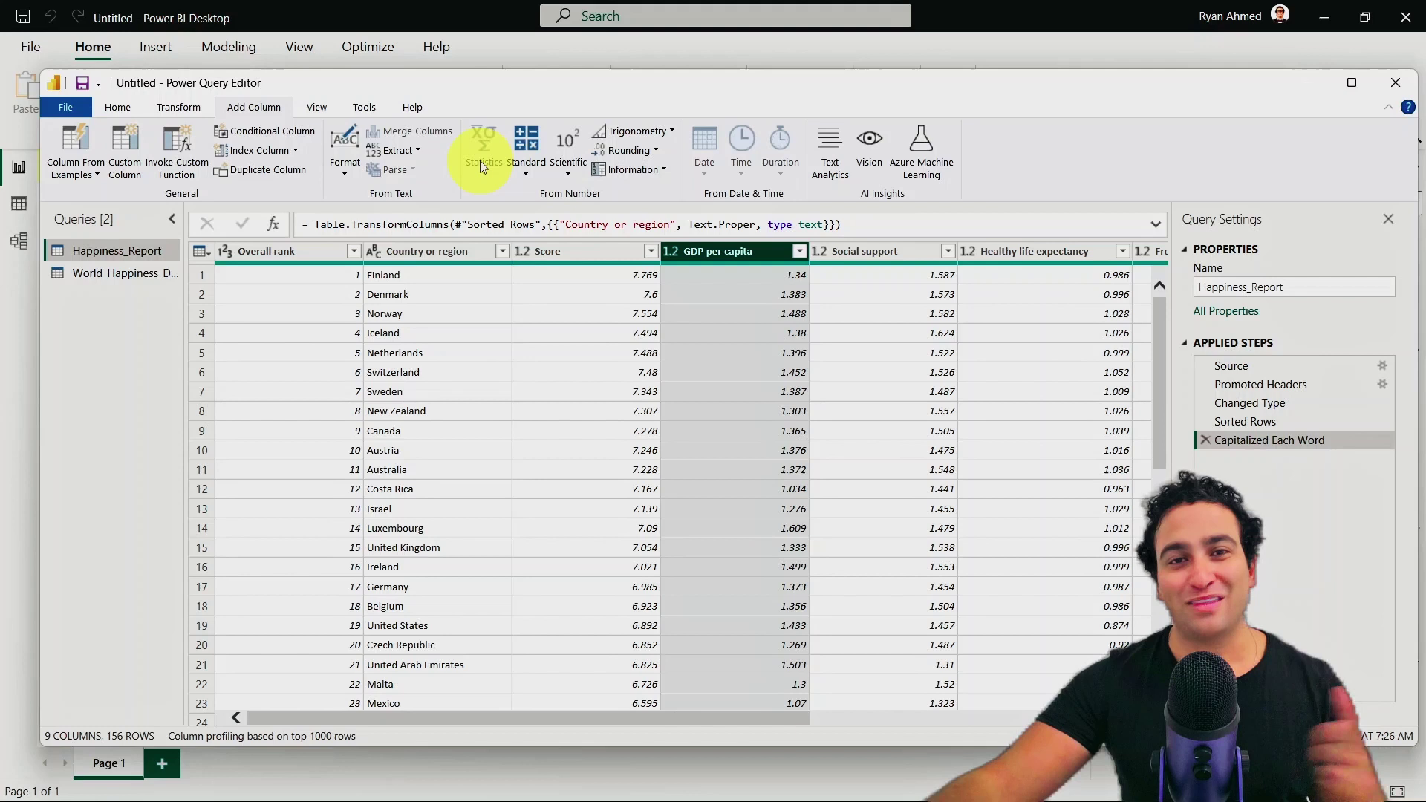
{"action": "left_click", "coordinate": [178, 108]}
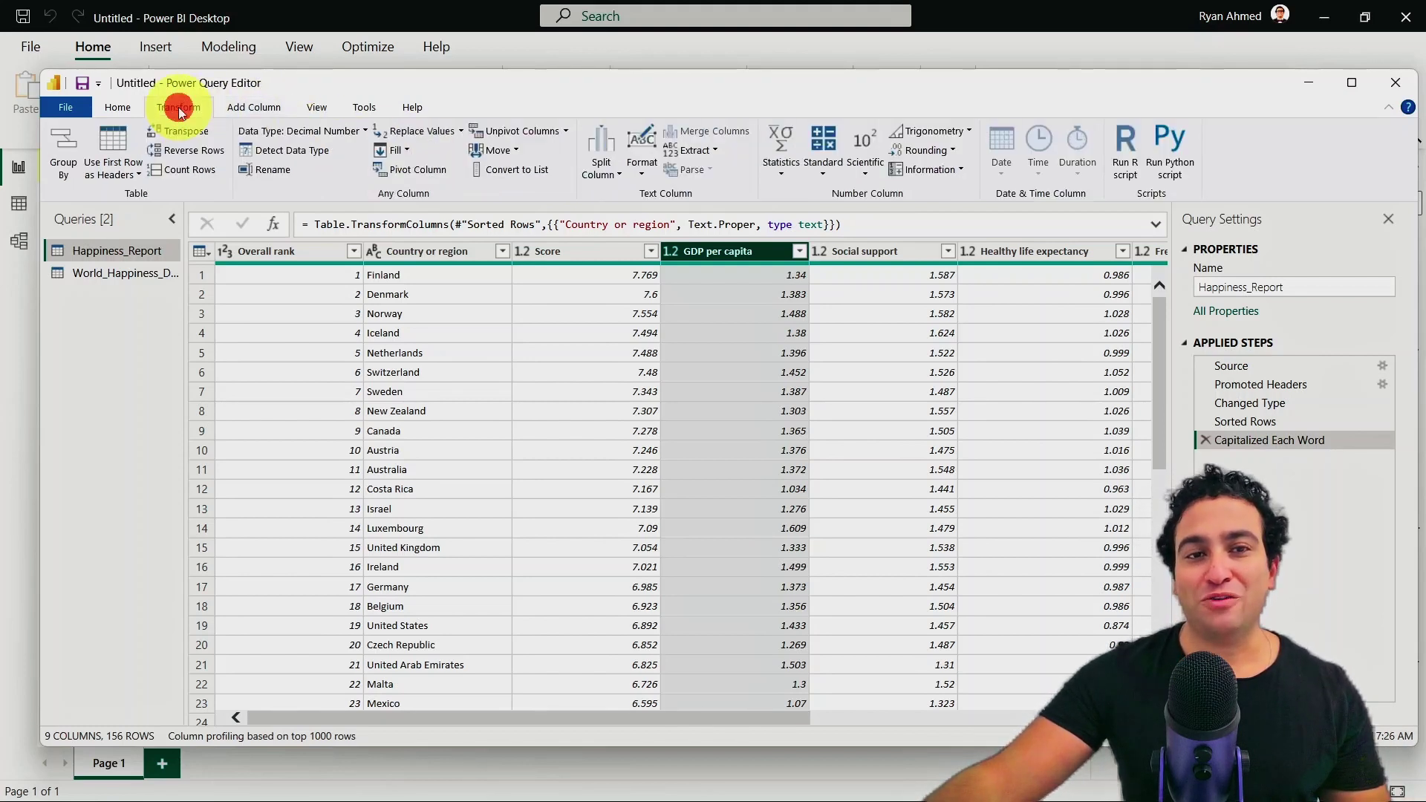
Calculate the Average statistic of GDP per capita, yielding about 0.905.
{"action": "left_click", "coordinate": [778, 149]}
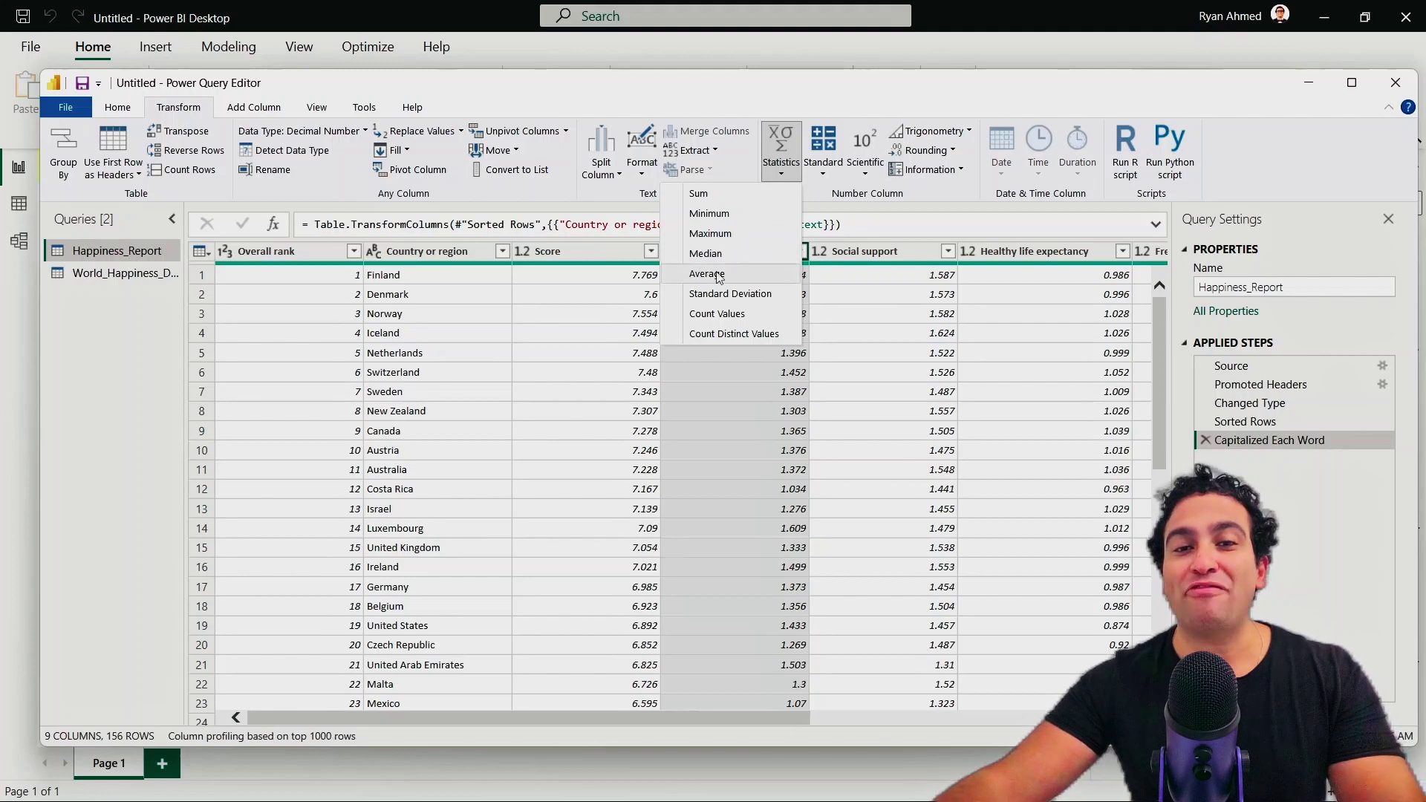
{"action": "left_click", "coordinate": [714, 335]}
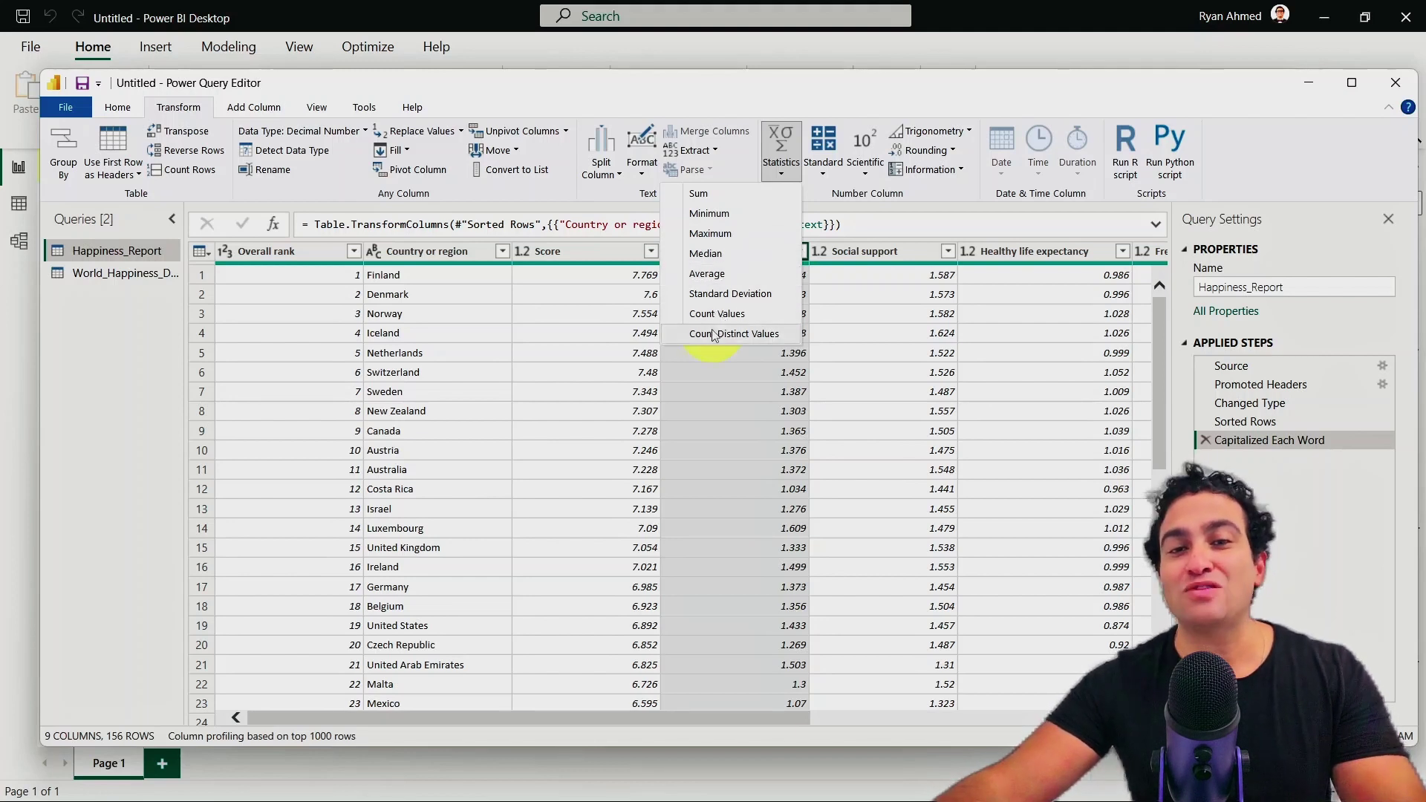
{"action": "left_click", "coordinate": [716, 277]}
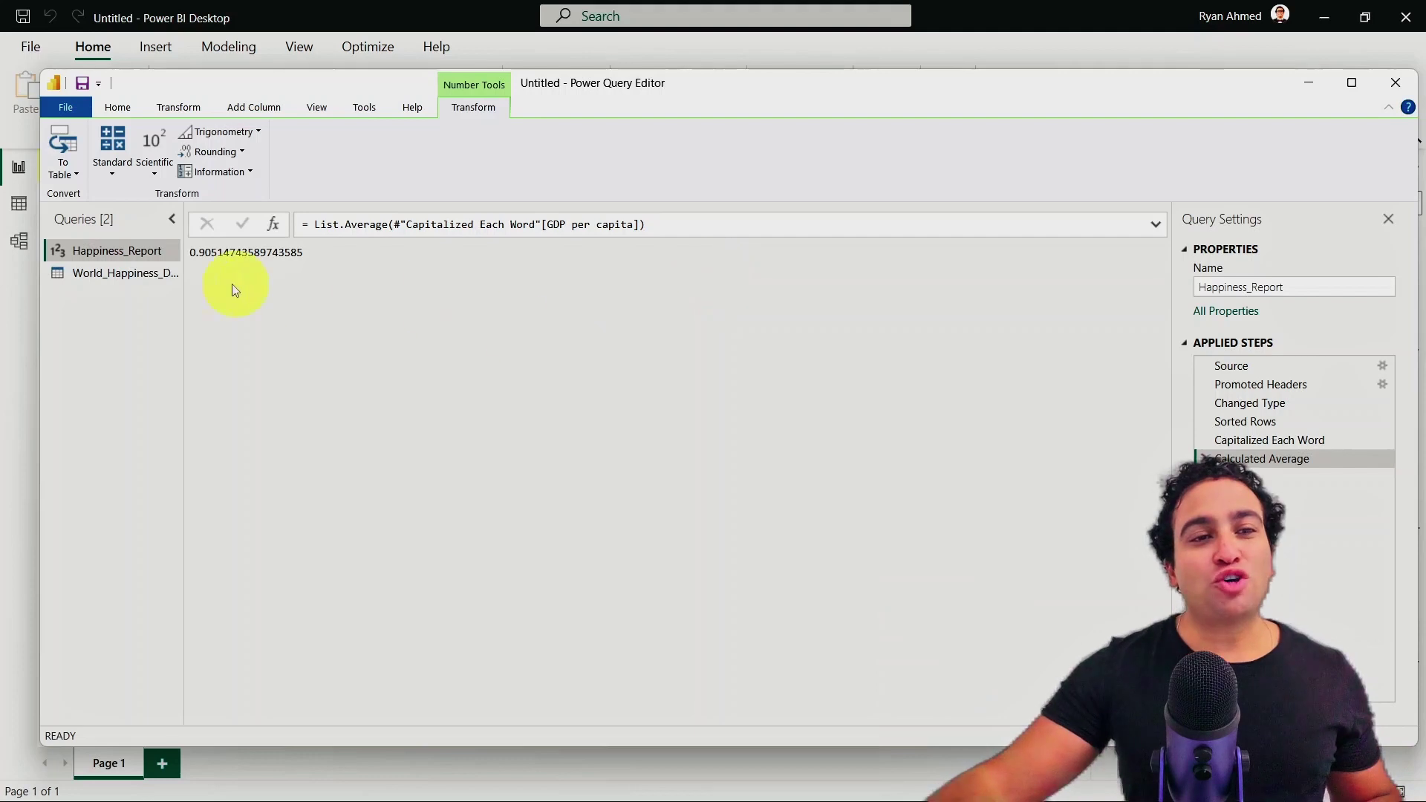
Delete the Calculated Average step from Applied Steps to restore the 9-column, 156-row table.
{"action": "left_click_drag", "start_coordinate": [192, 253], "coordinate": [386, 269]}
{"action": "left_click", "coordinate": [386, 269]}
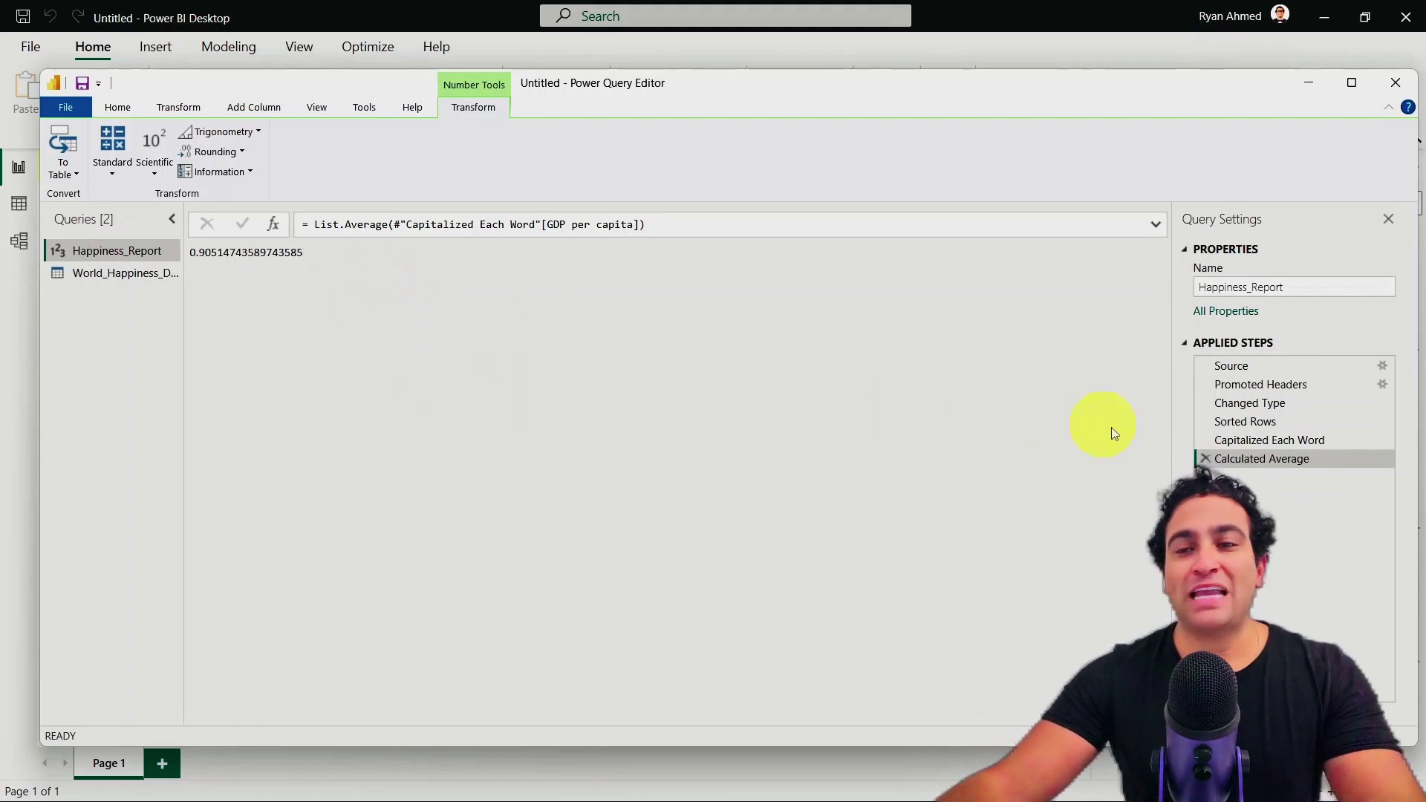
{"action": "left_click", "coordinate": [1206, 460]}
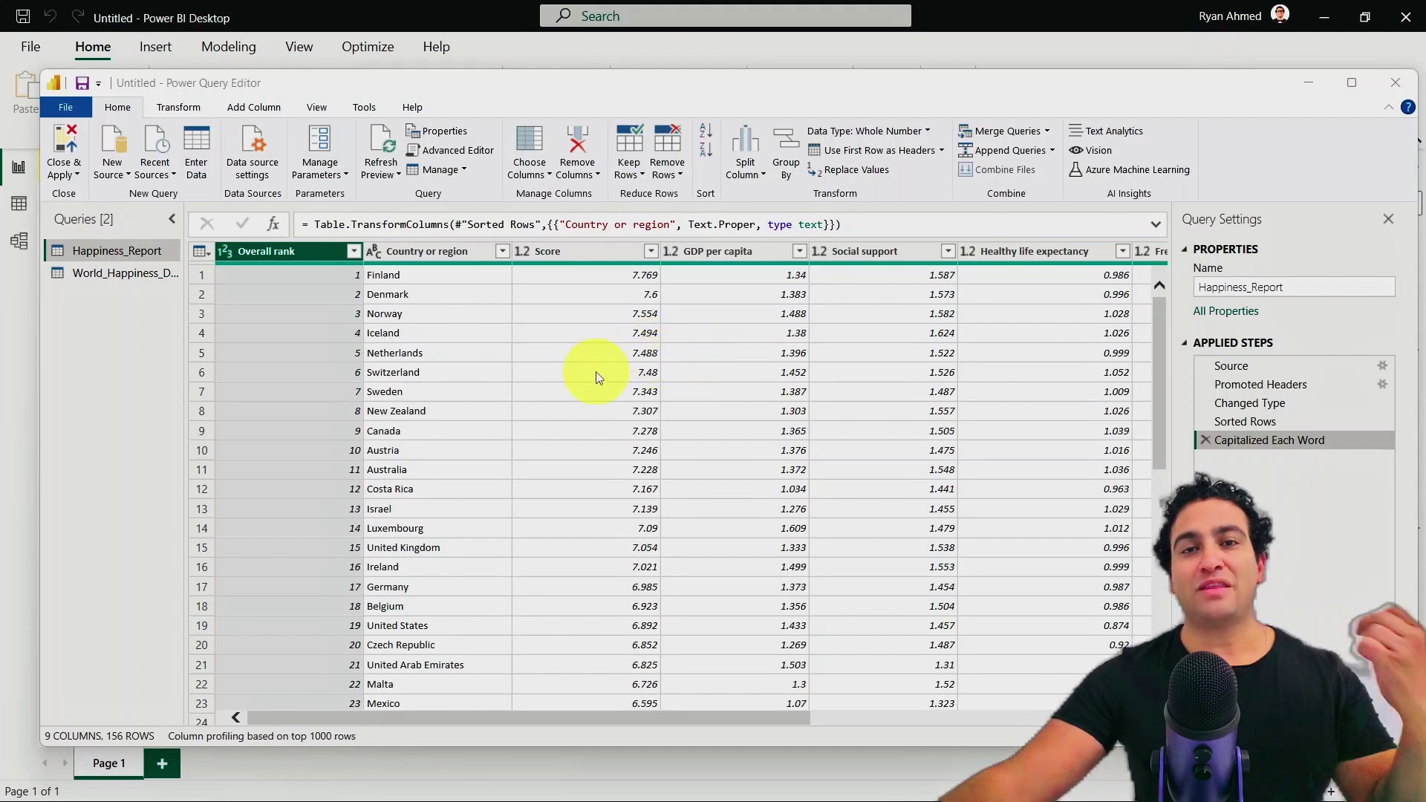
Count distinct values in the Country or region column, giving 156.
{"action": "left_click", "coordinate": [438, 252]}
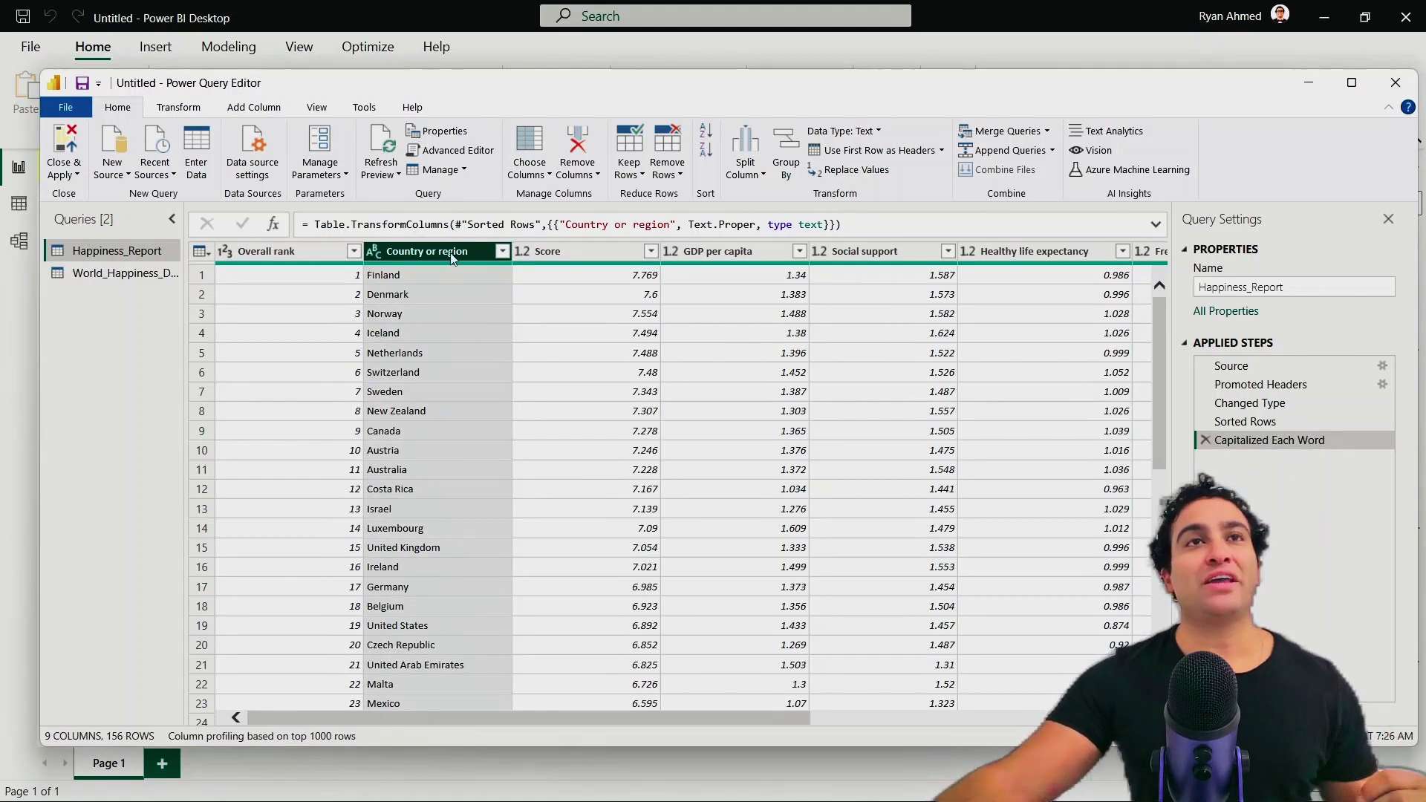
{"action": "left_click", "coordinate": [178, 109]}
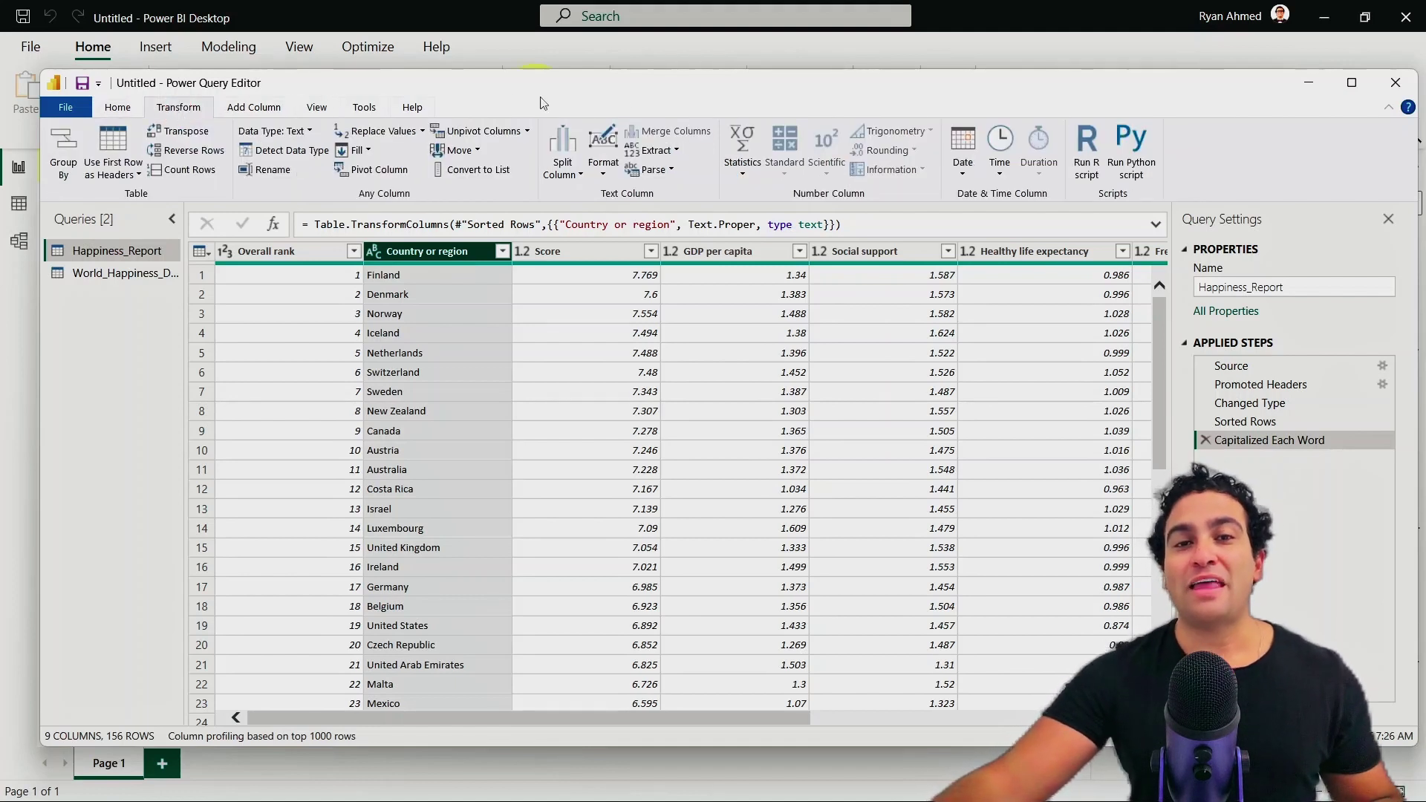
{"action": "left_click", "coordinate": [743, 169]}
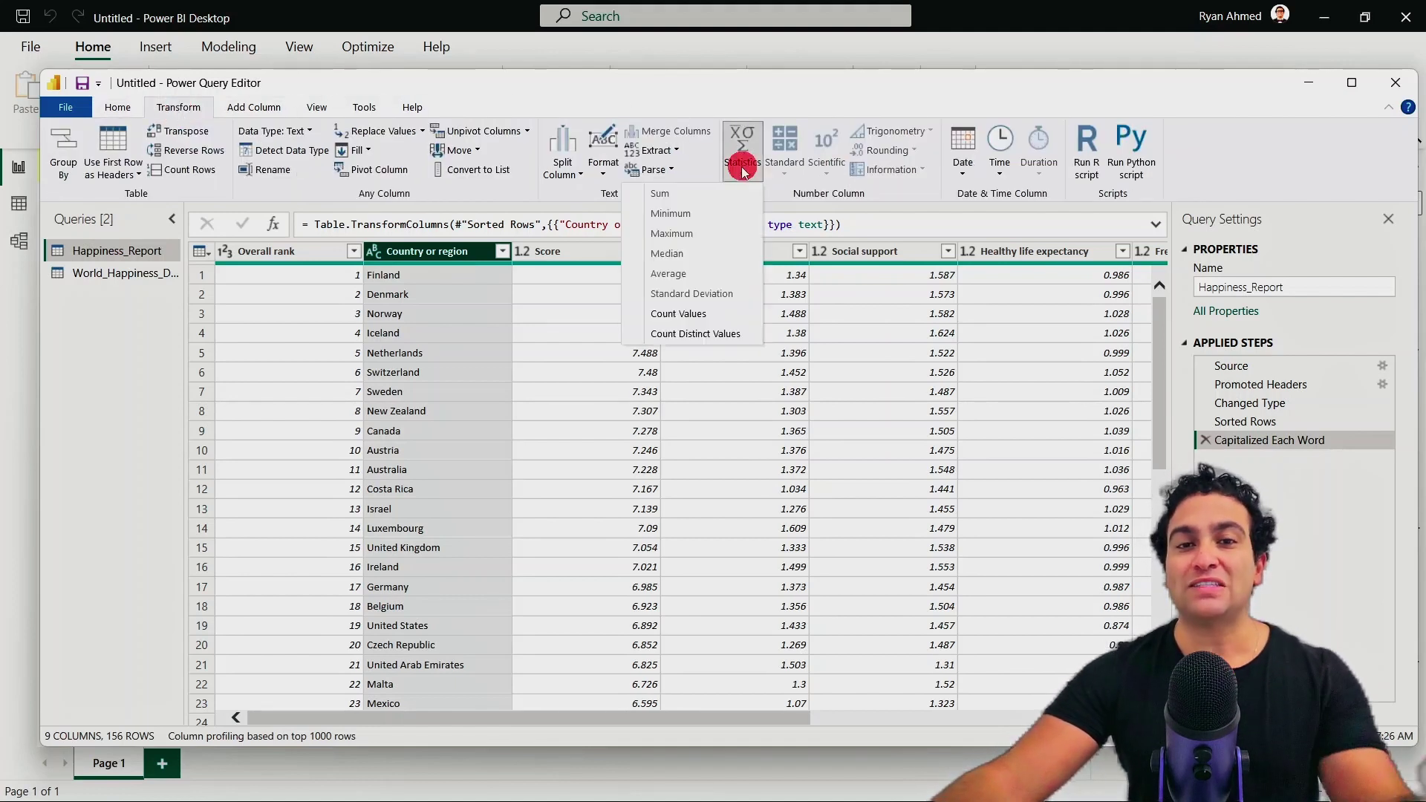
{"action": "left_click", "coordinate": [667, 195]}
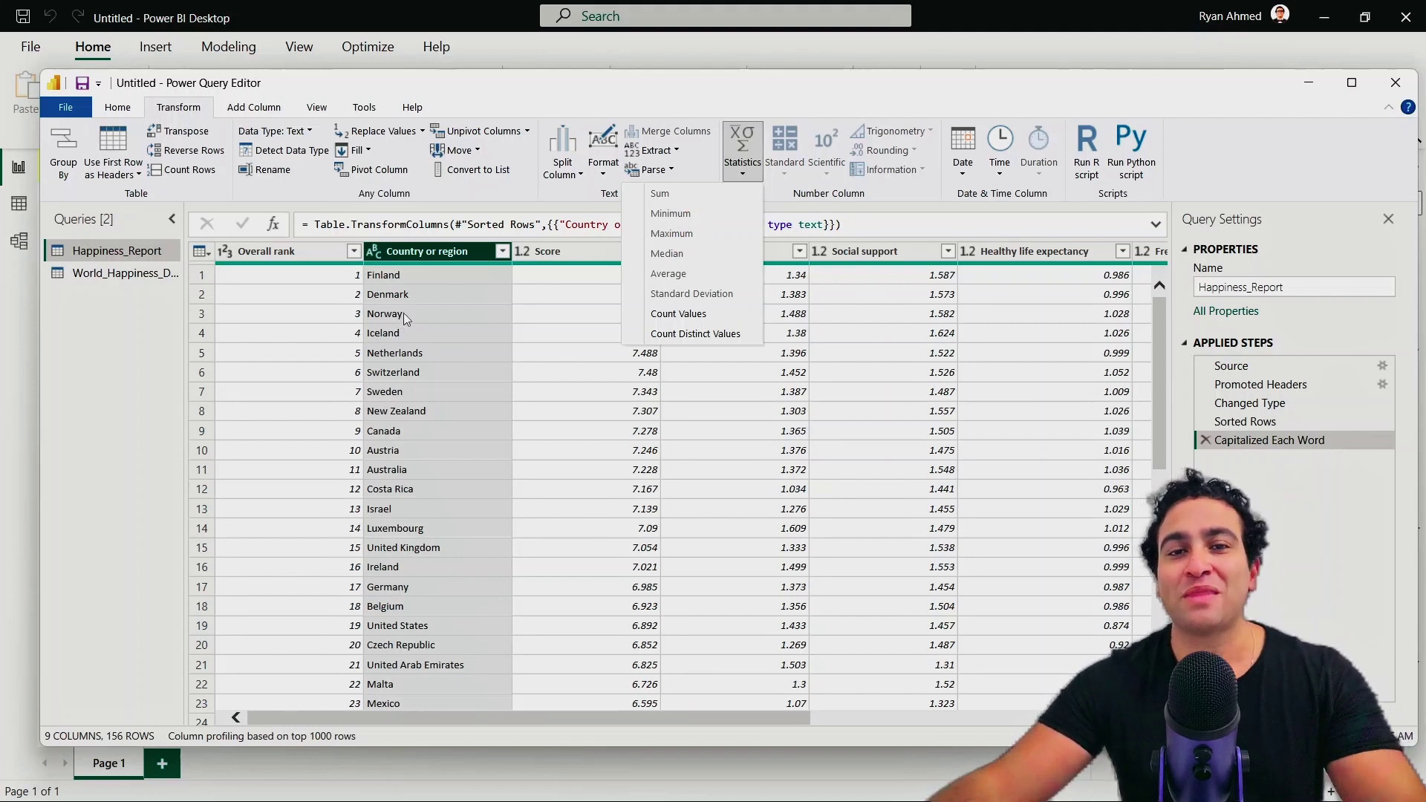
{"action": "left_click", "coordinate": [693, 336]}
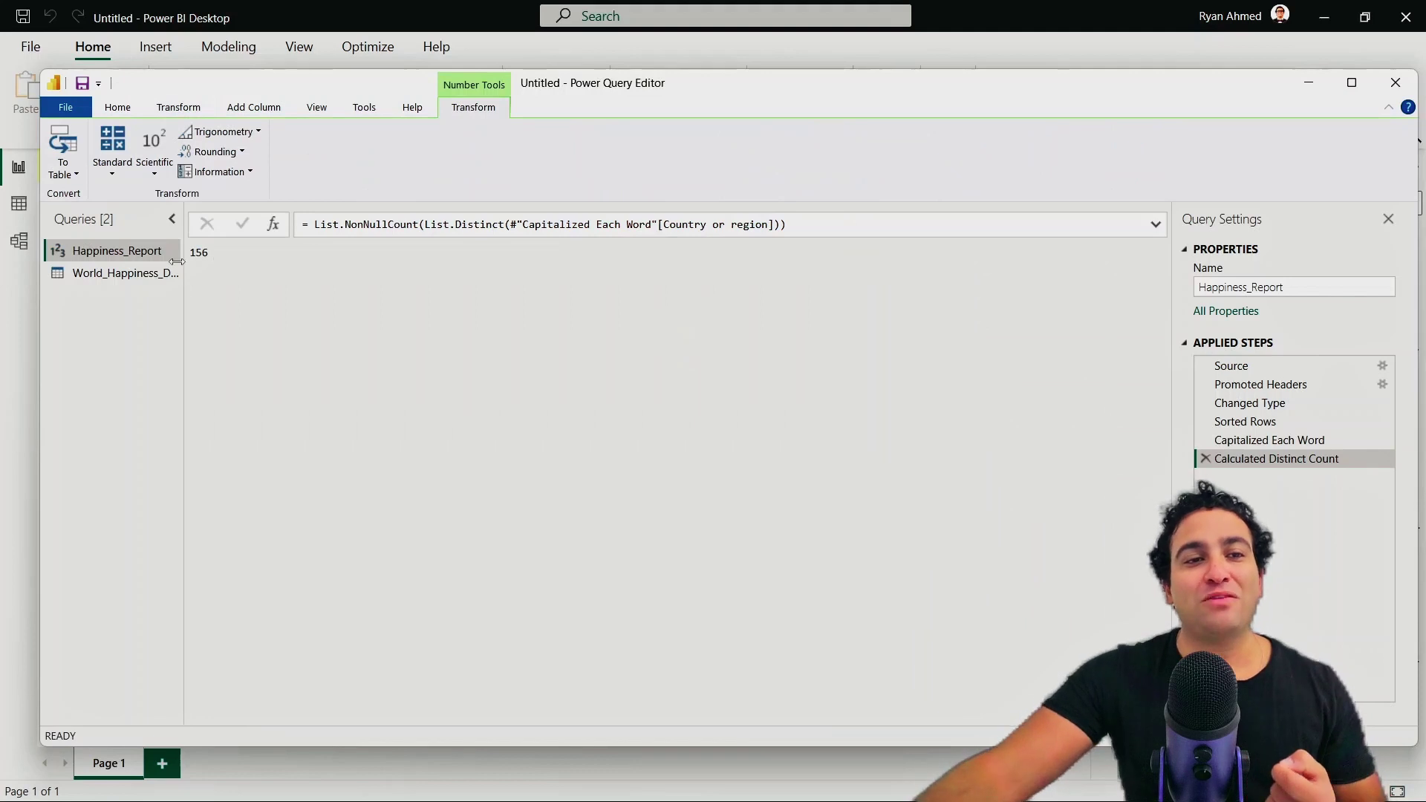
Delete the Calculated Distinct Count step to bring back the full 156-row table.
{"action": "left_click_drag", "start_coordinate": [194, 253], "coordinate": [322, 305]}
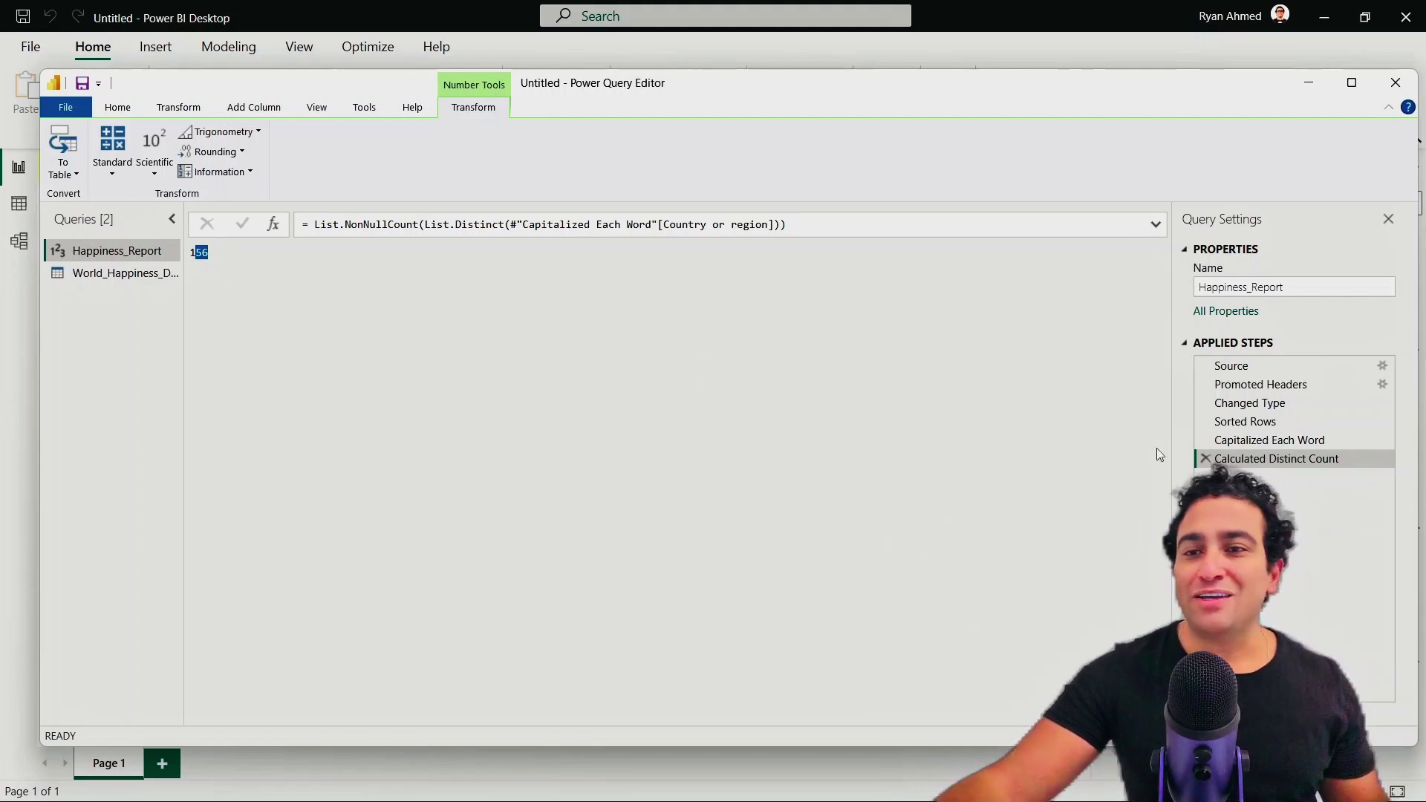
{"action": "left_click", "coordinate": [1205, 458]}
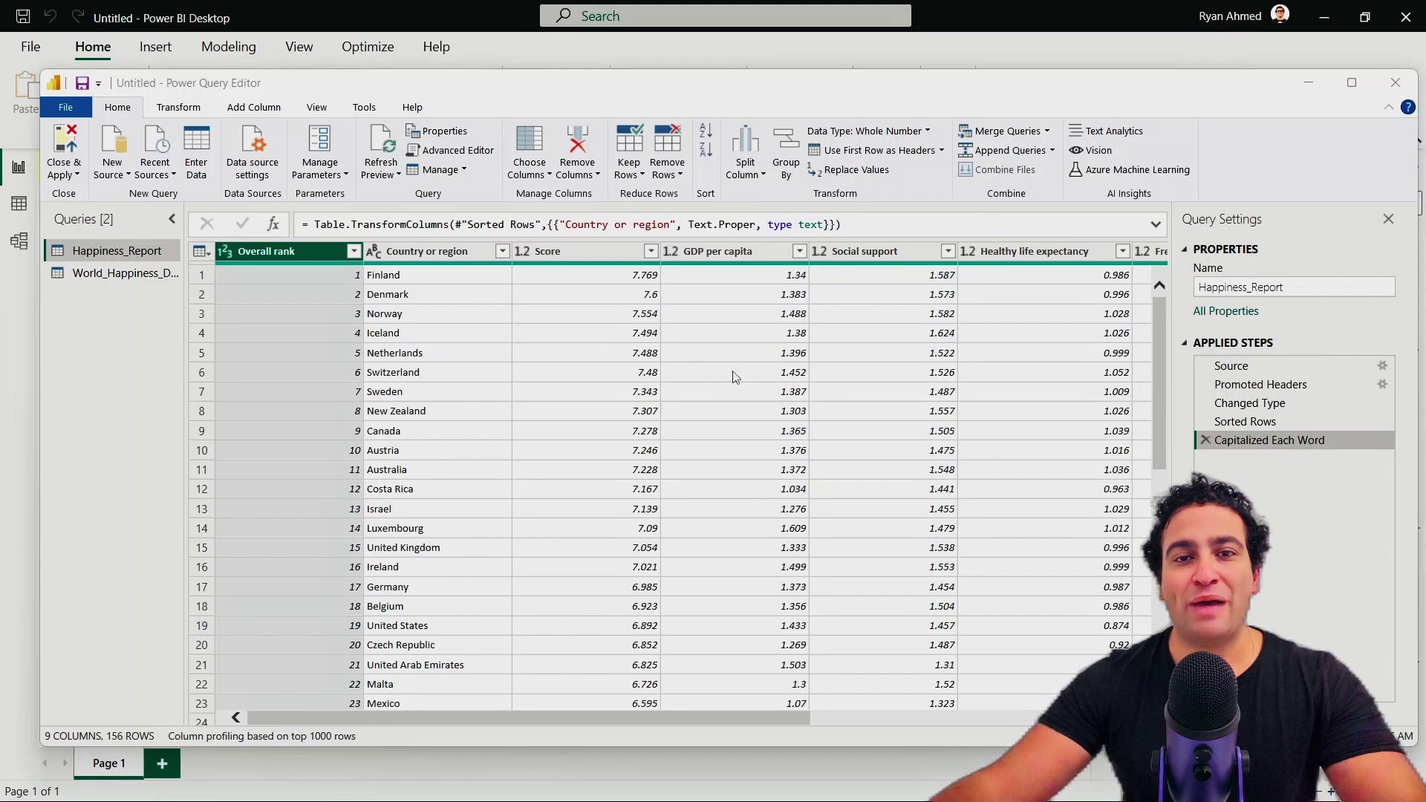
Select the Perceptions of corruption column and show the Transform tab's Rounding options.
{"action": "left_click_drag", "start_coordinate": [550, 720], "coordinate": [921, 735]}
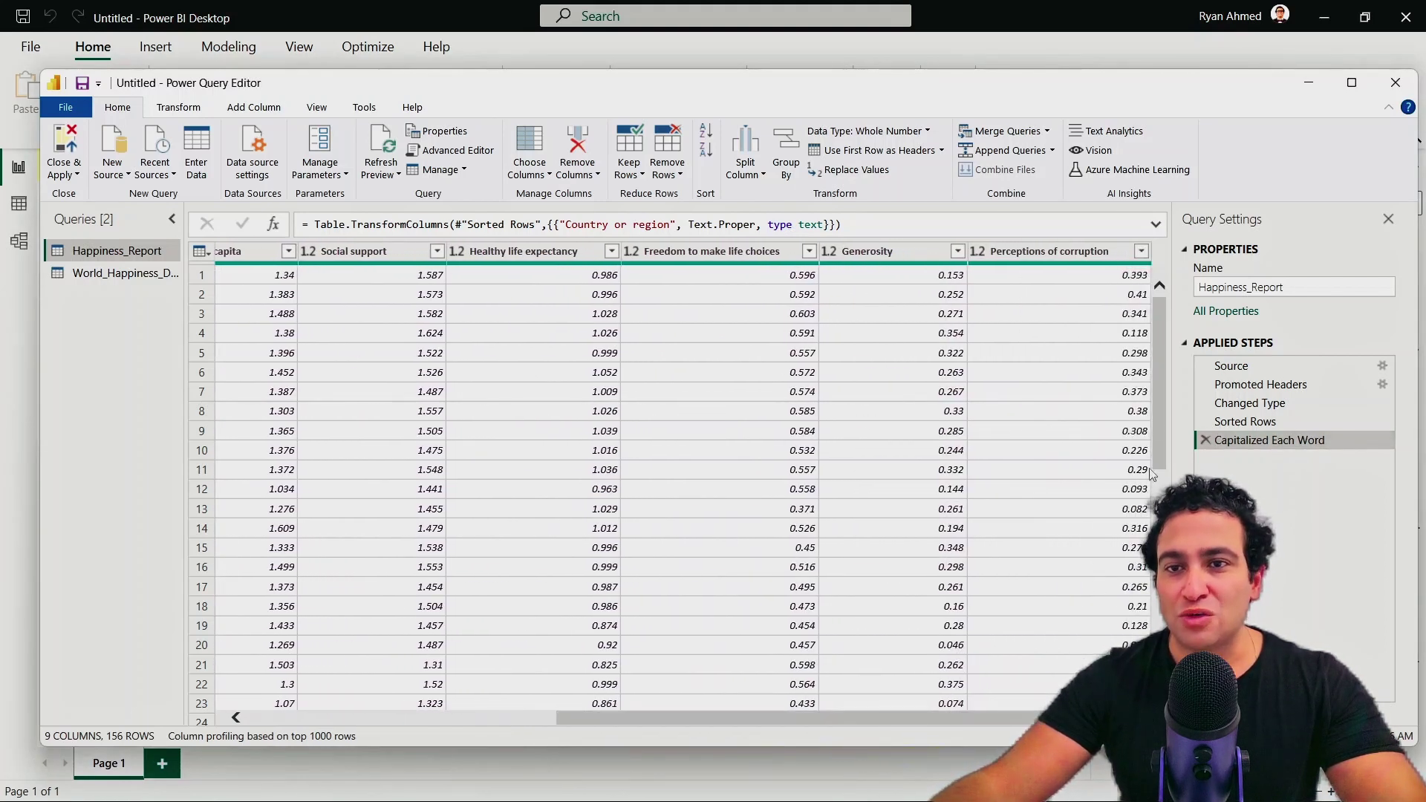
{"action": "left_click", "coordinate": [1070, 251]}
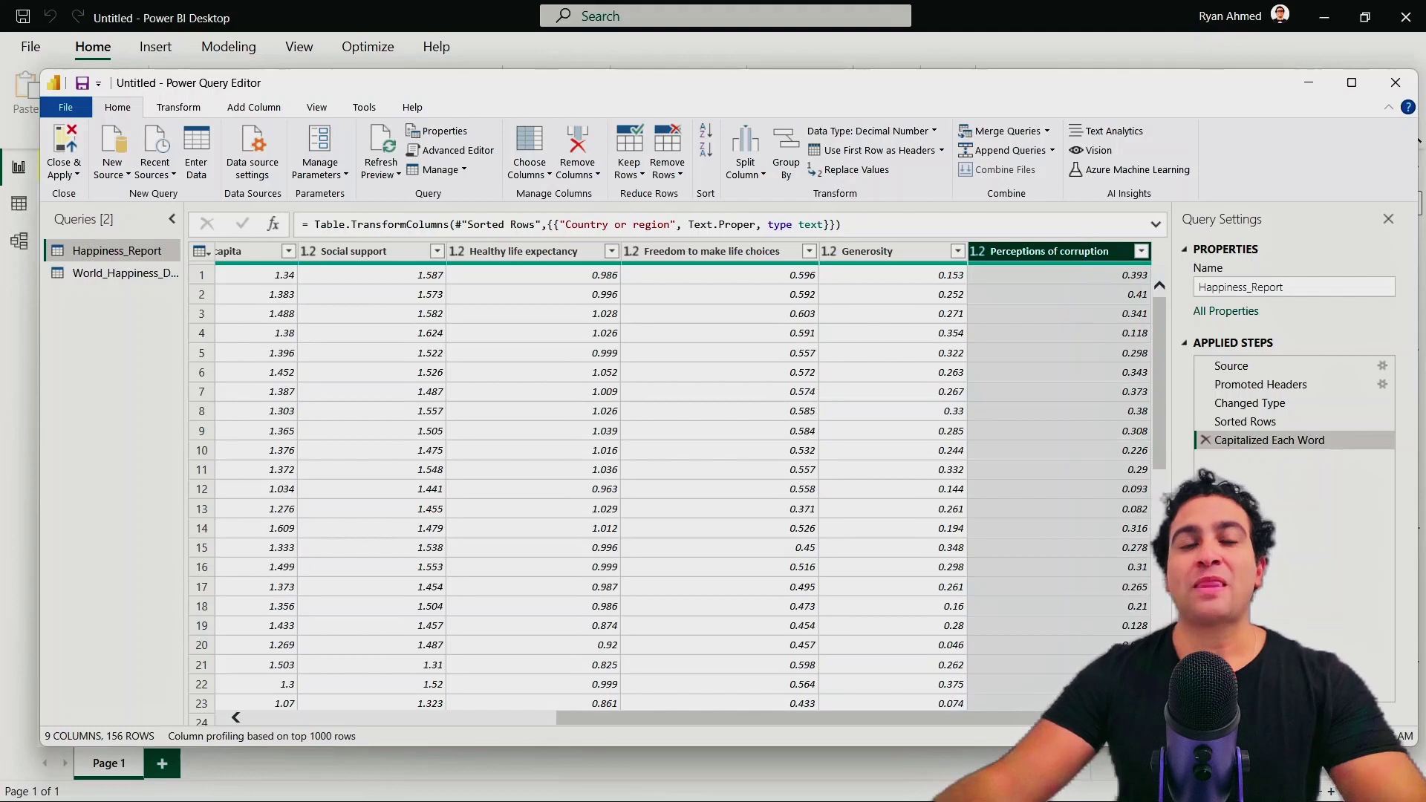
{"action": "left_click", "coordinate": [182, 108]}
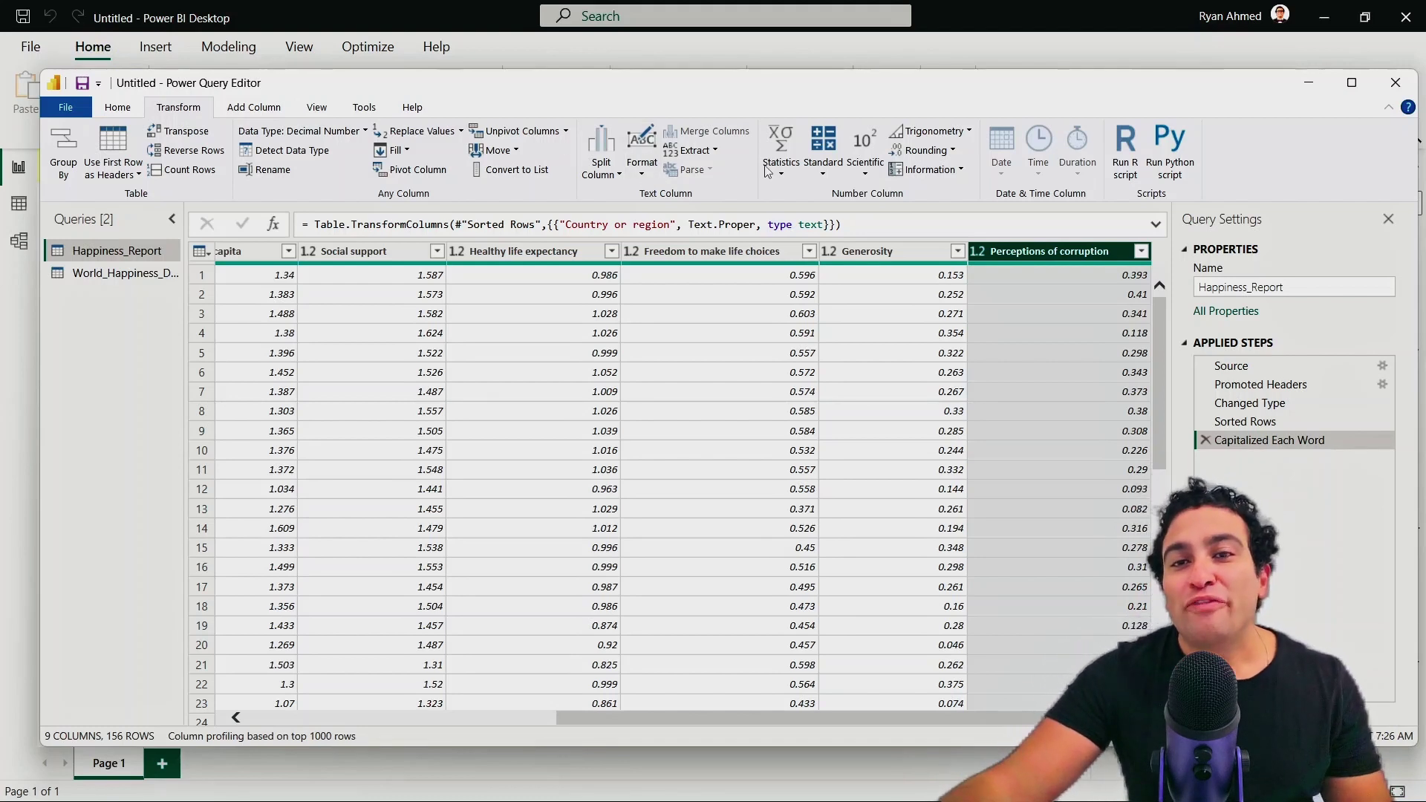
{"action": "left_click", "coordinate": [921, 151]}
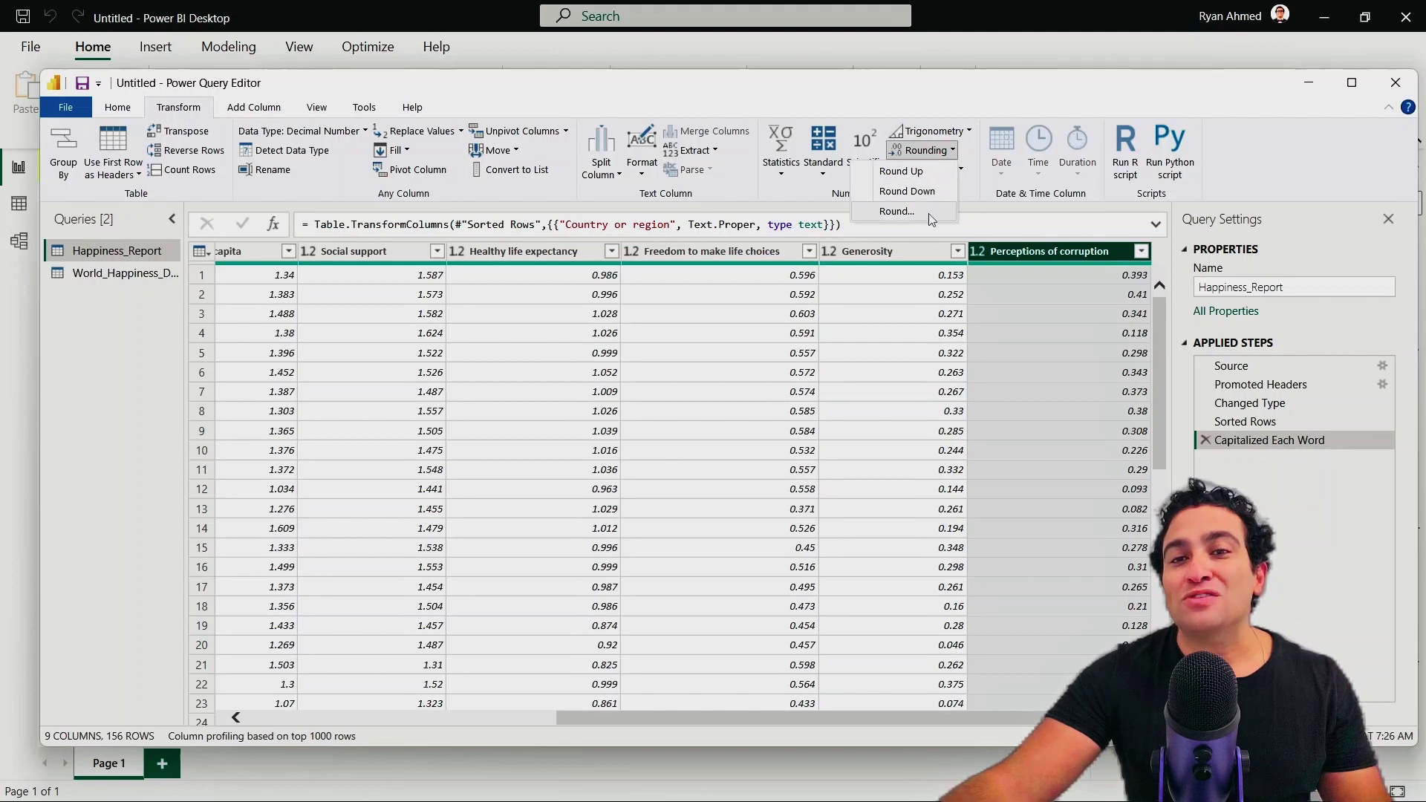
Round Perceptions of corruption to 2 decimal places, e.g. 0.39 and 0.41.
{"action": "left_click", "coordinate": [899, 213]}
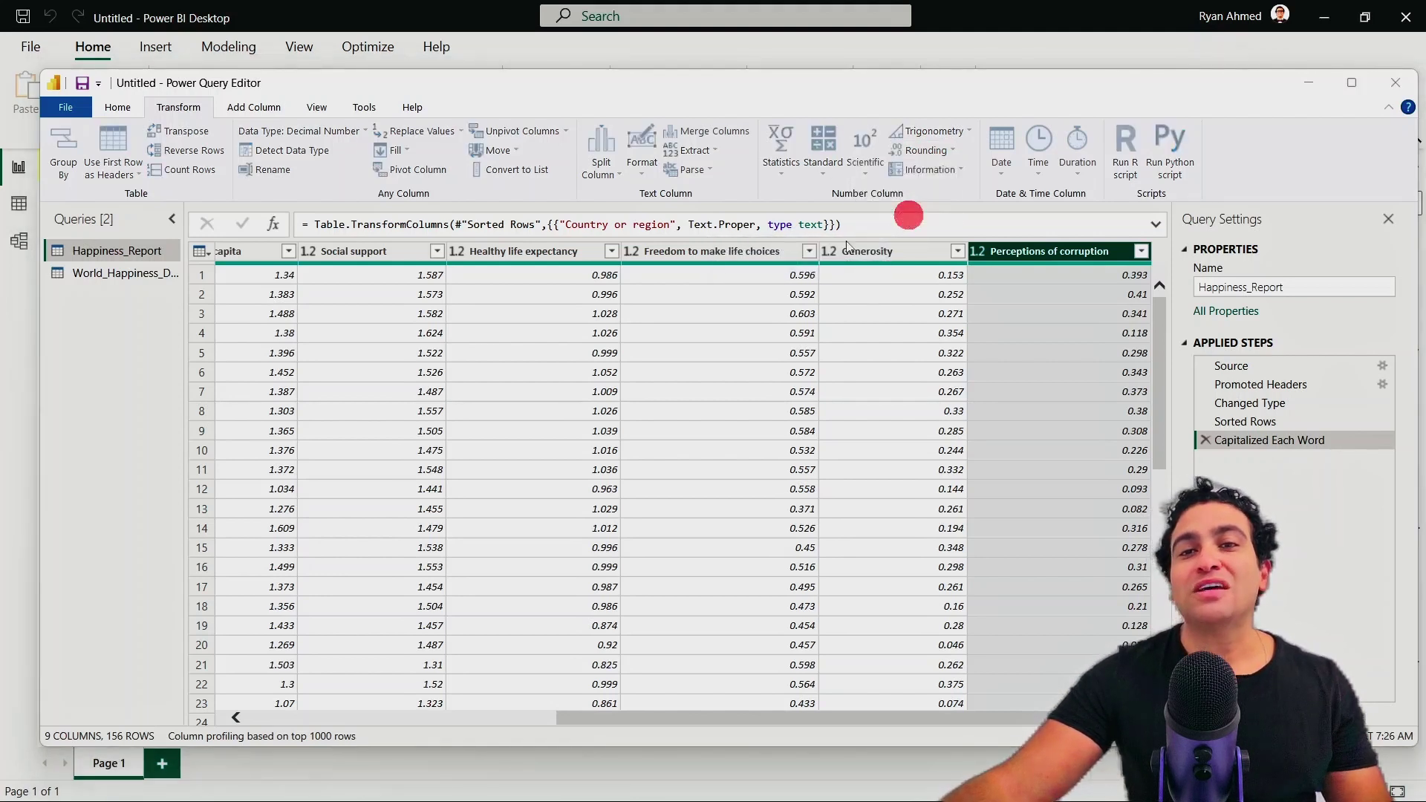
{"action": "left_click", "coordinate": [523, 410]}
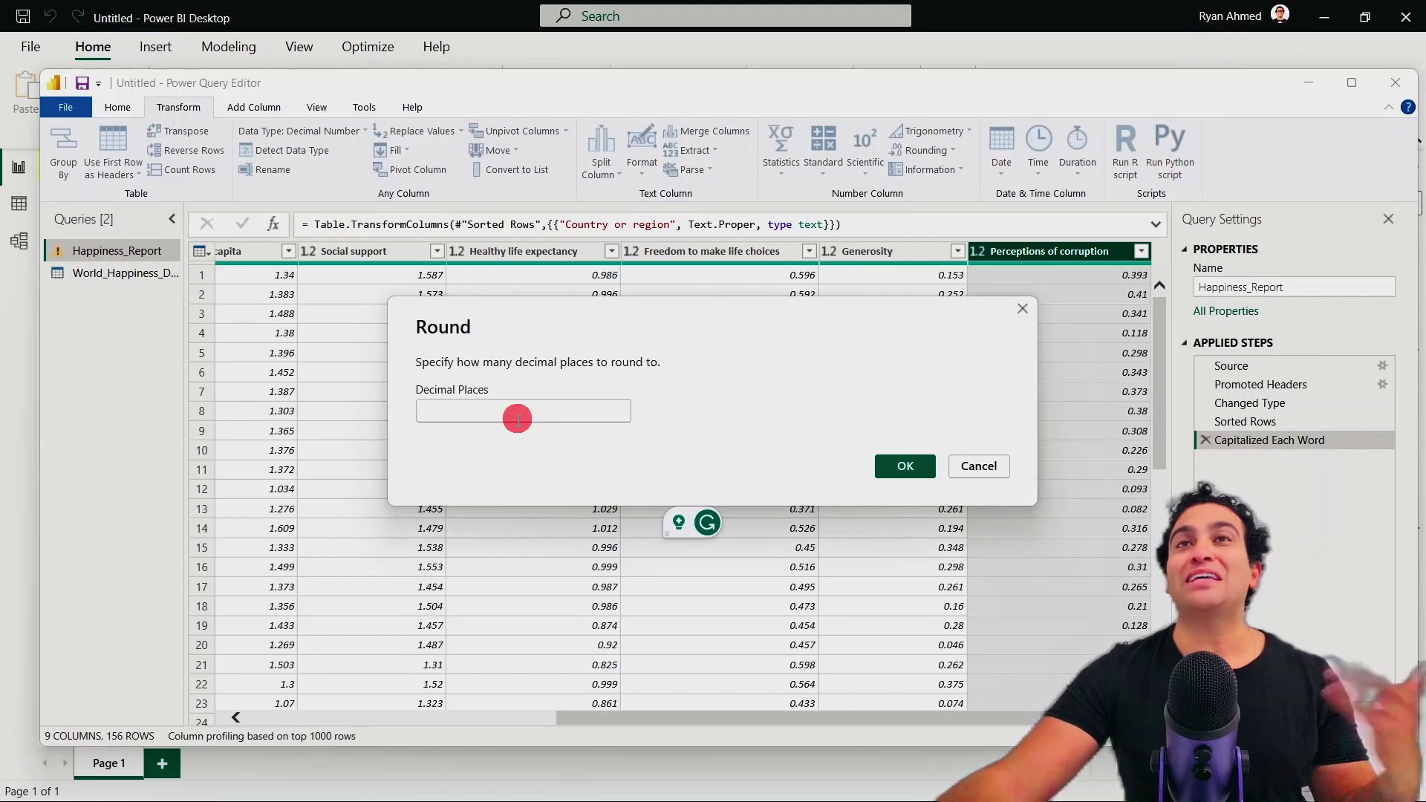
{"action": "type", "text": "2"}
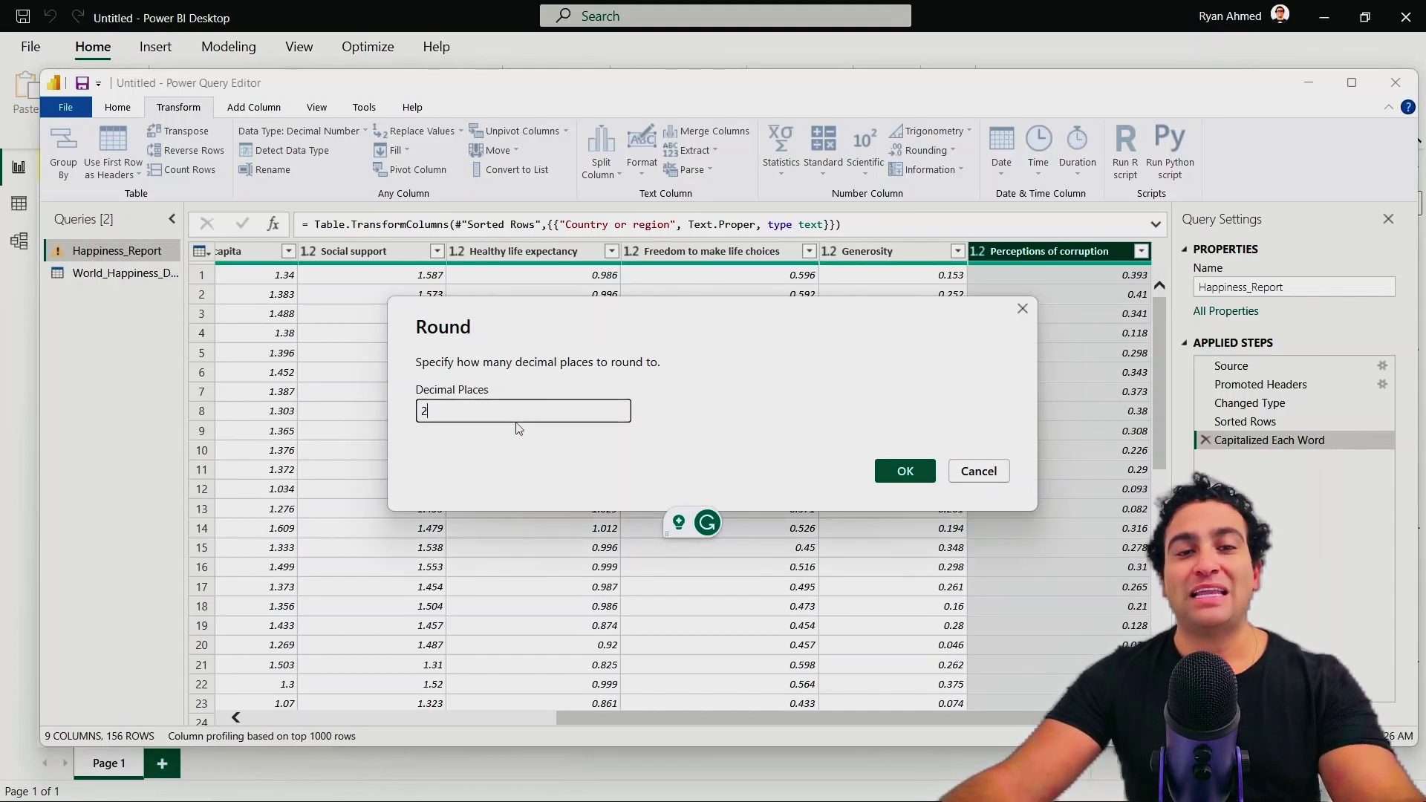
{"action": "left_click", "coordinate": [913, 470]}
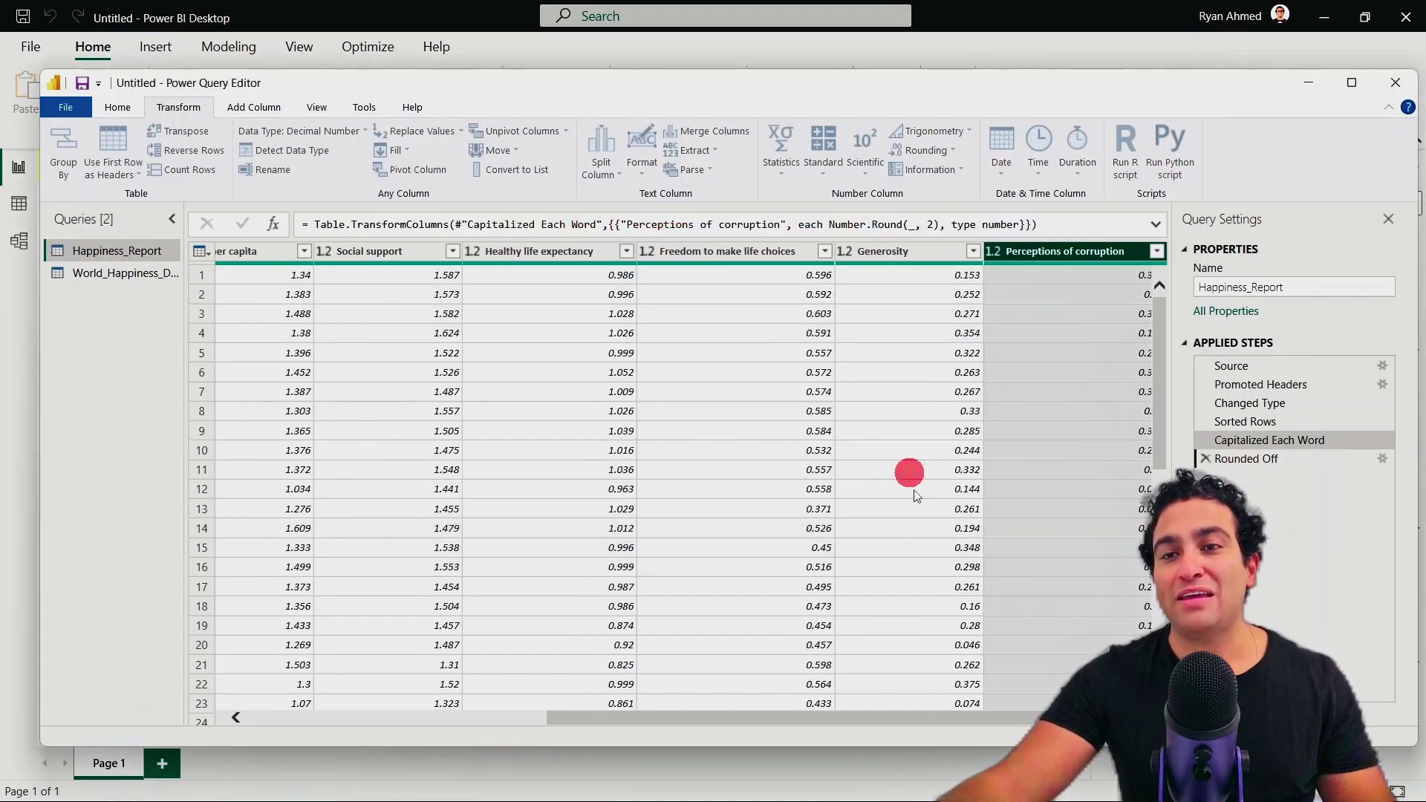
{"action": "left_click_drag", "start_coordinate": [932, 719], "coordinate": [942, 719]}
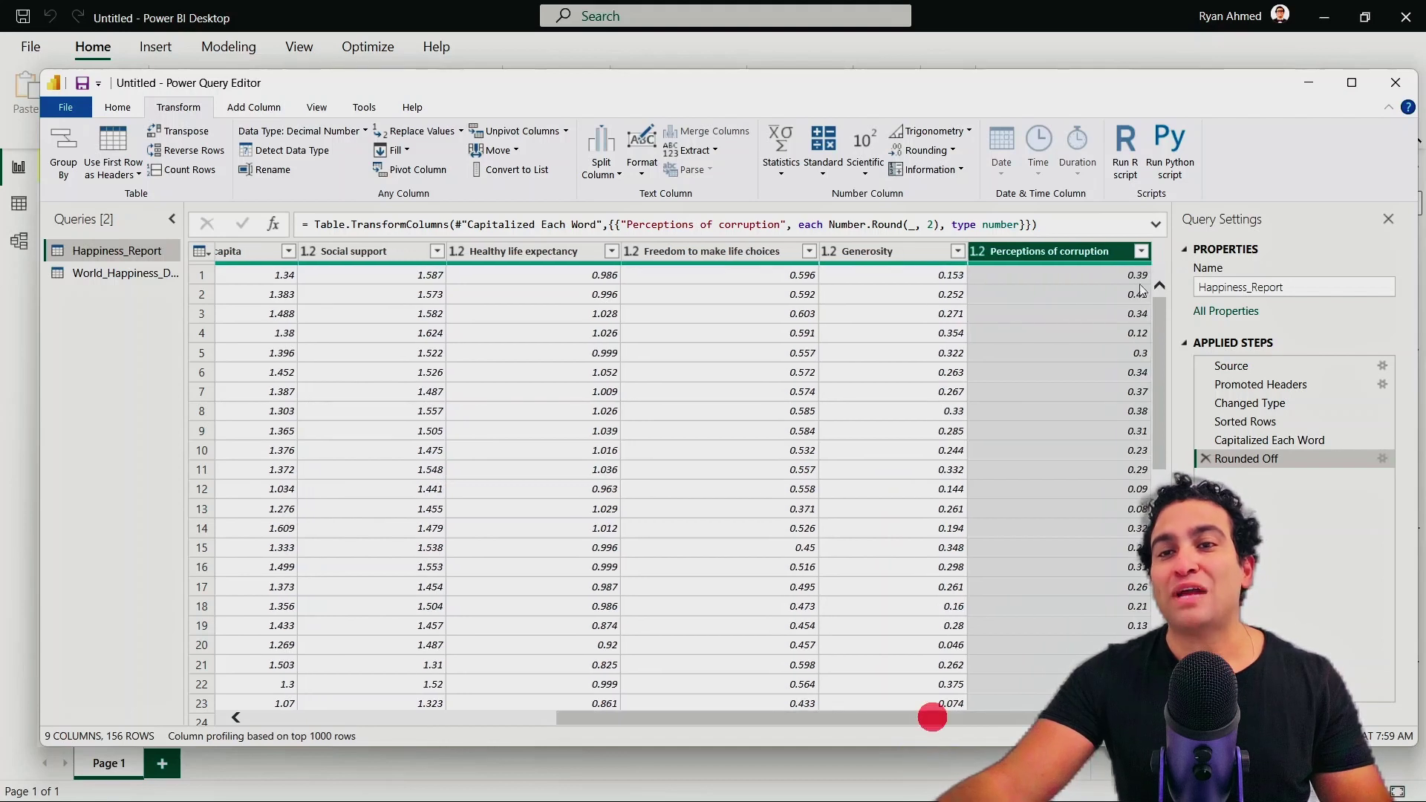